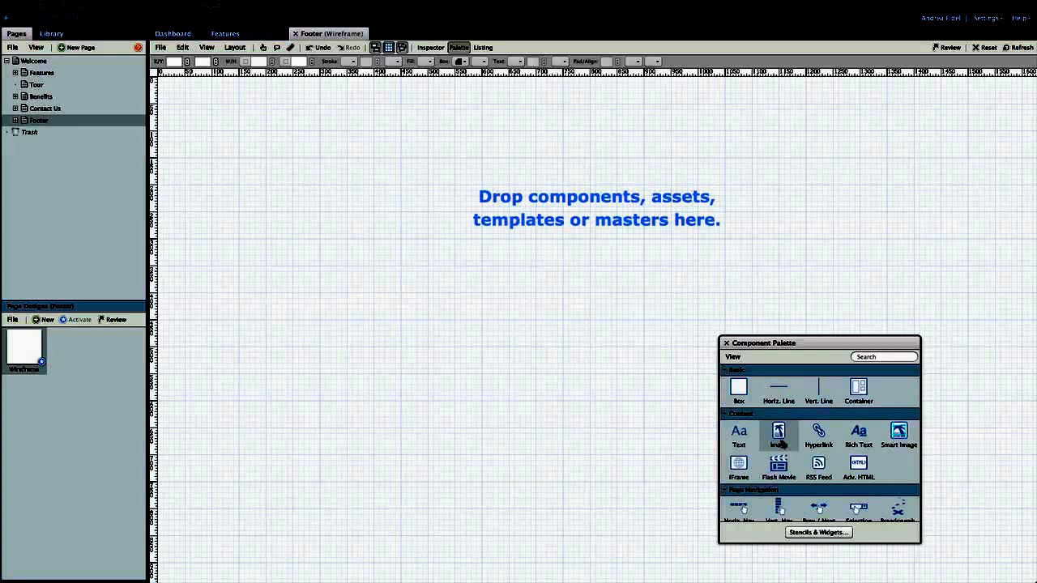
Step: Look through the component palette's basic, content, page navigation, state navigation, controls and desktop/web app categories
scroll(779, 443, "down", 3)
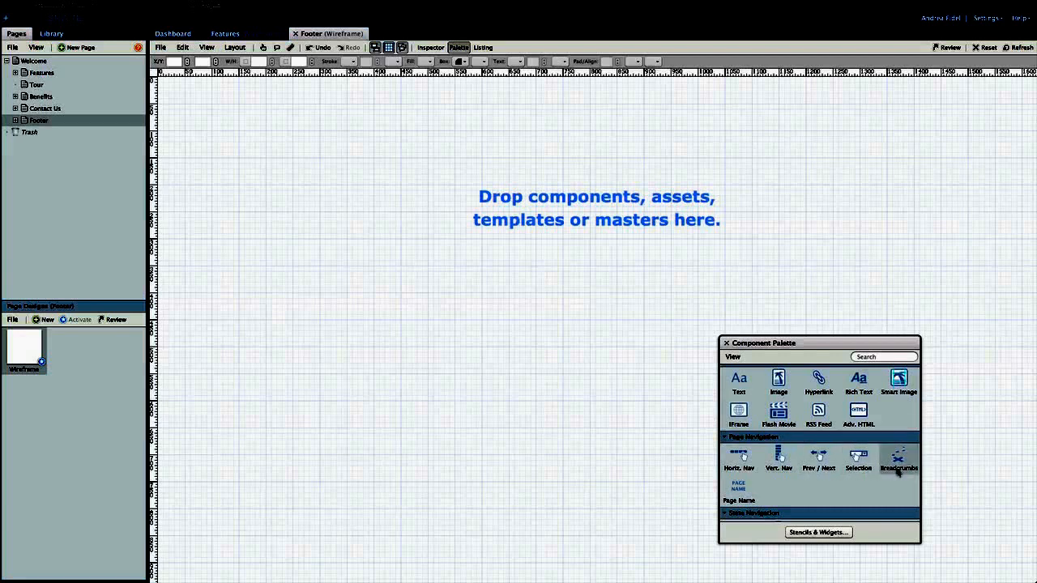
scroll(898, 473, "down", 5)
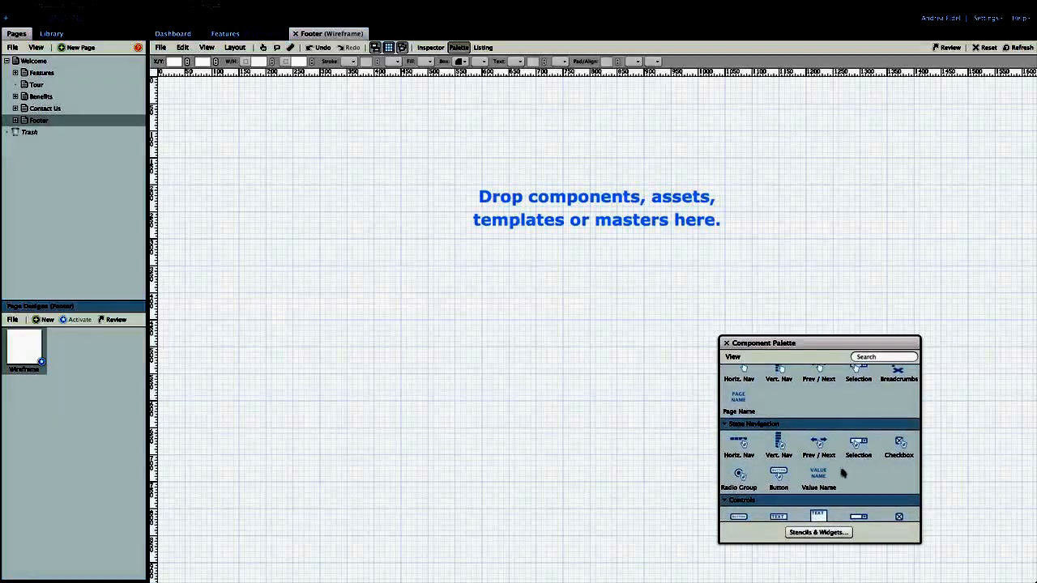
scroll(808, 473, "down", 2)
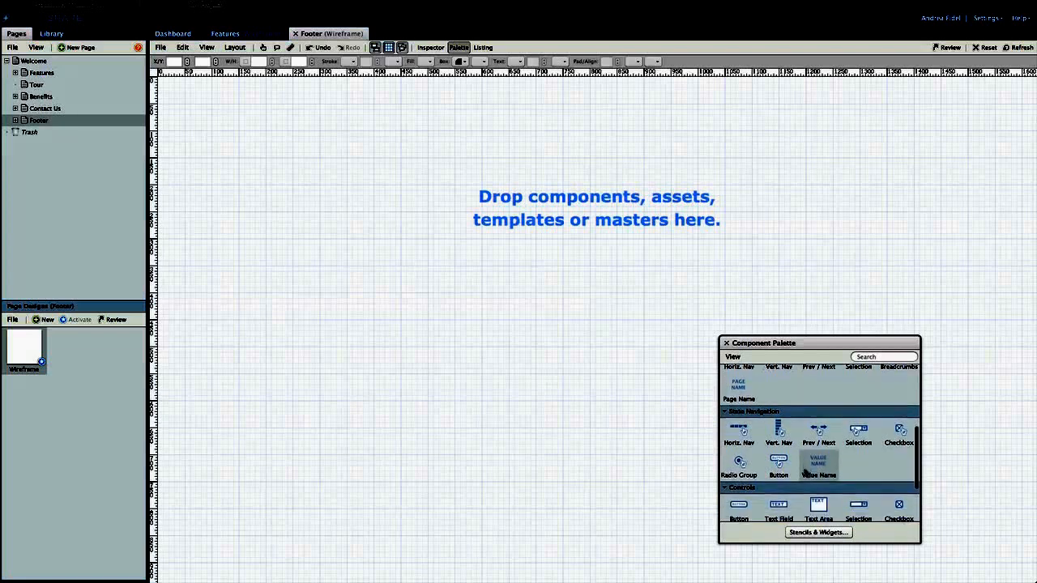
scroll(808, 473, "down", 4)
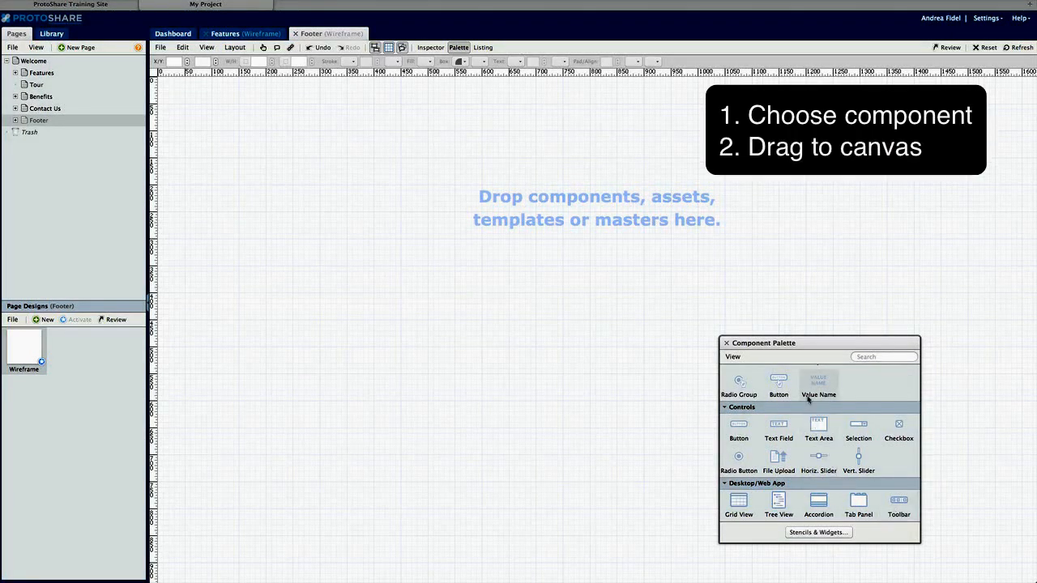
scroll(808, 398, "up", 3)
scroll(807, 398, "up", 5)
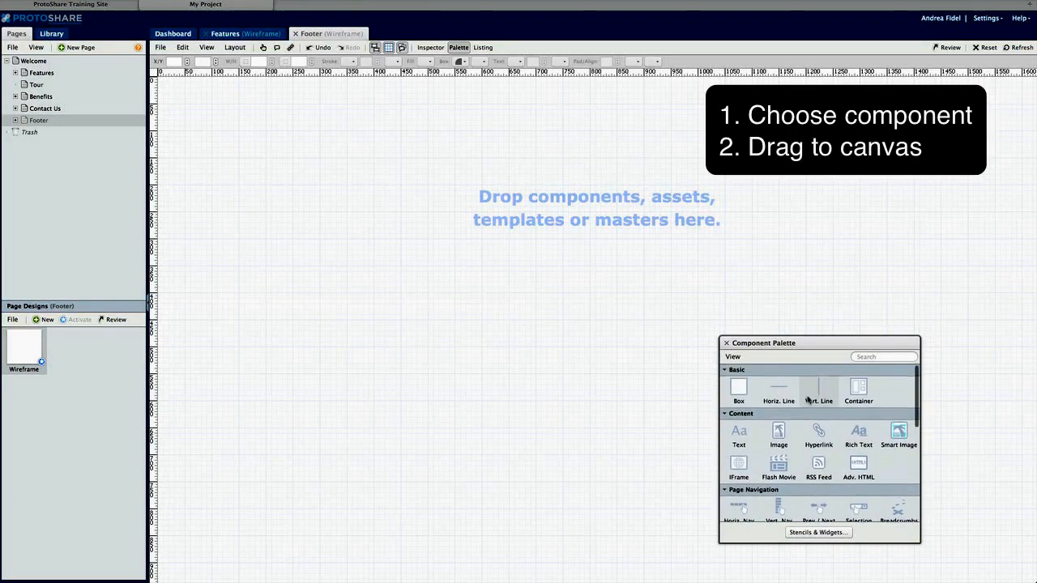
Step: Place an image placeholder about 245 by 65 at the canvas origin and a box about 745 by 75 directly beside it
left_click(778, 434)
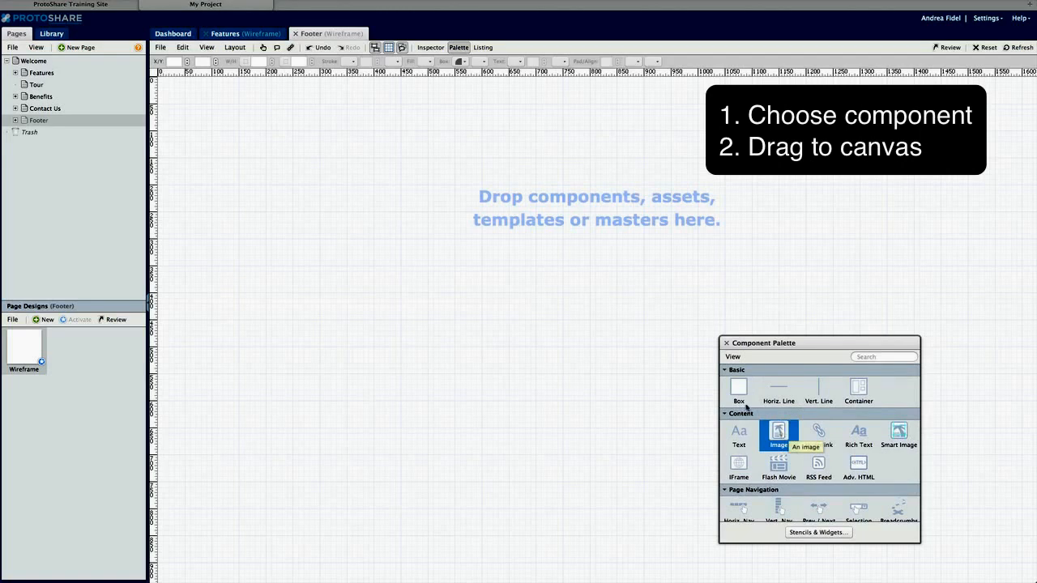
left_click_drag(746, 408, 190, 102)
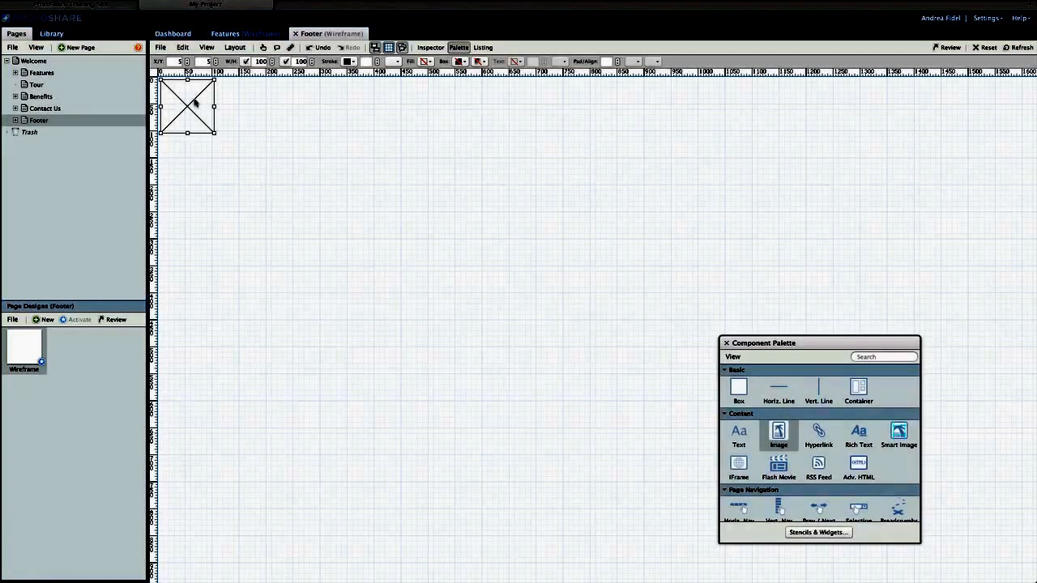
left_click_drag(213, 132, 293, 116)
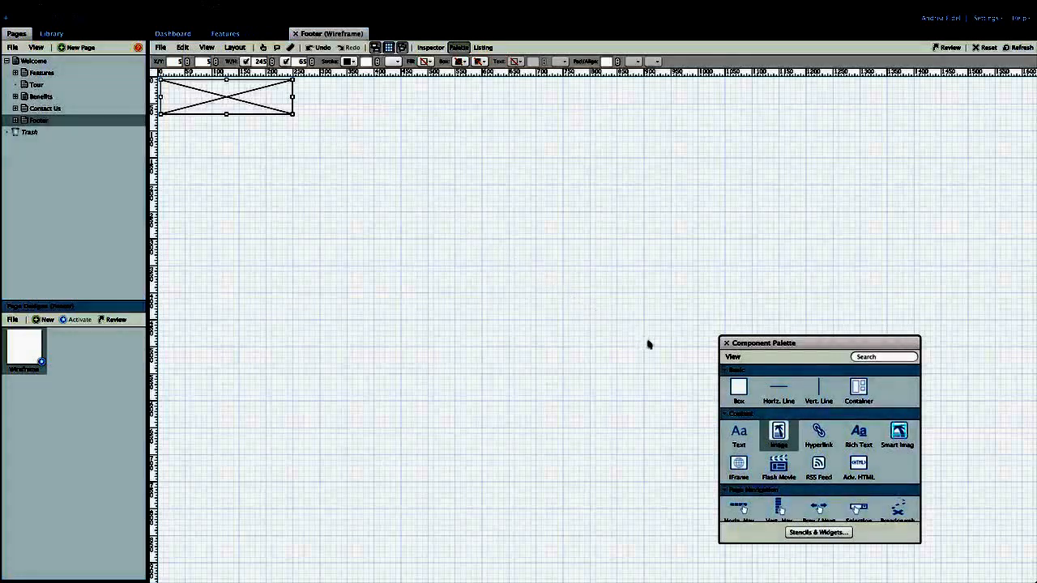
left_click_drag(738, 388, 328, 114)
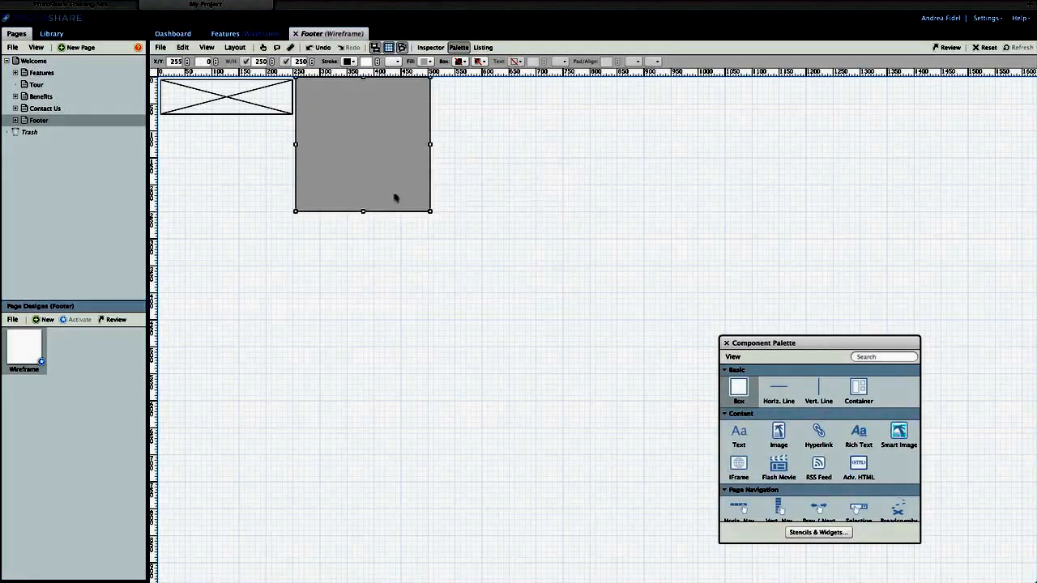
left_click_drag(430, 211, 698, 119)
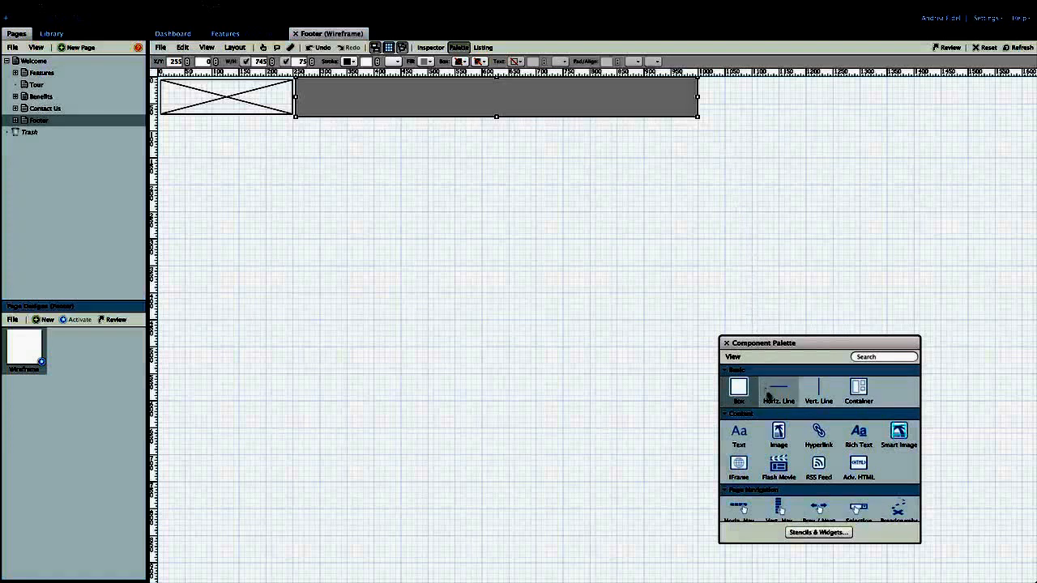
Step: Add a vertical page navigation about 220 by 315 beneath the image placeholder and set its text size to 26
scroll(777, 395, "down", 3)
scroll(776, 396, "down", 1)
left_click_drag(779, 413, 187, 158)
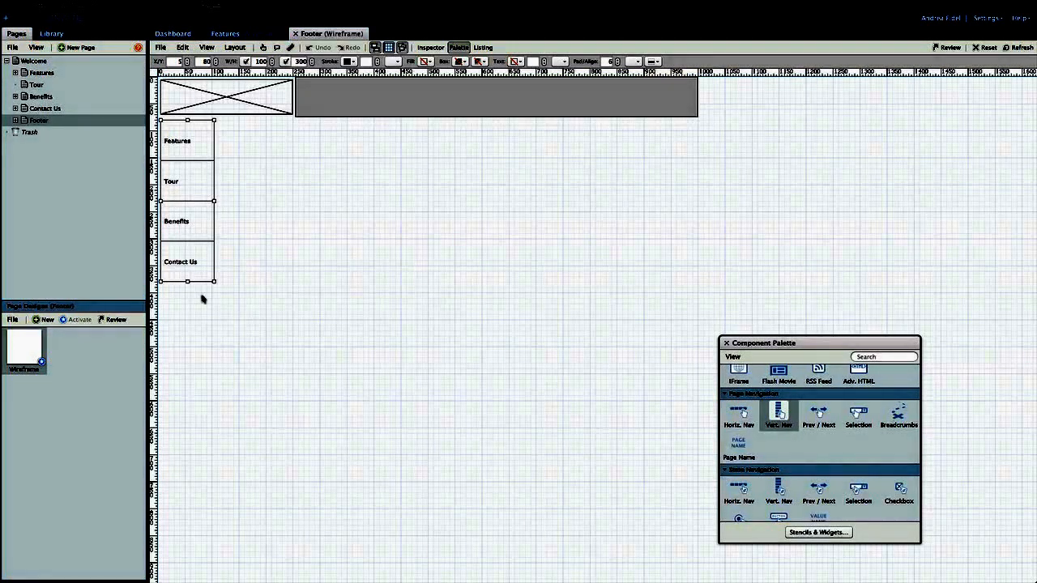
left_click_drag(214, 281, 280, 291)
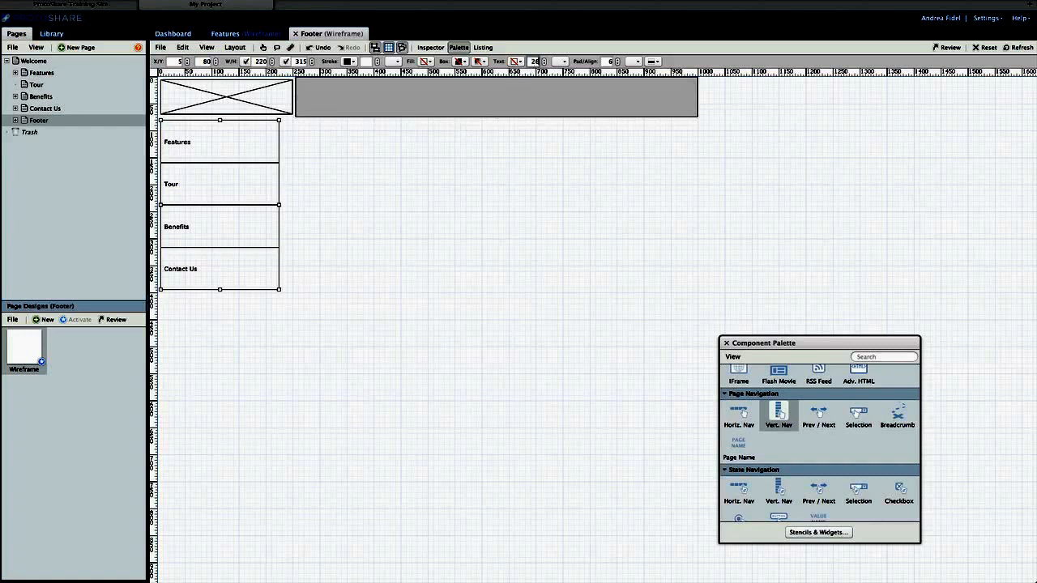
key("Return")
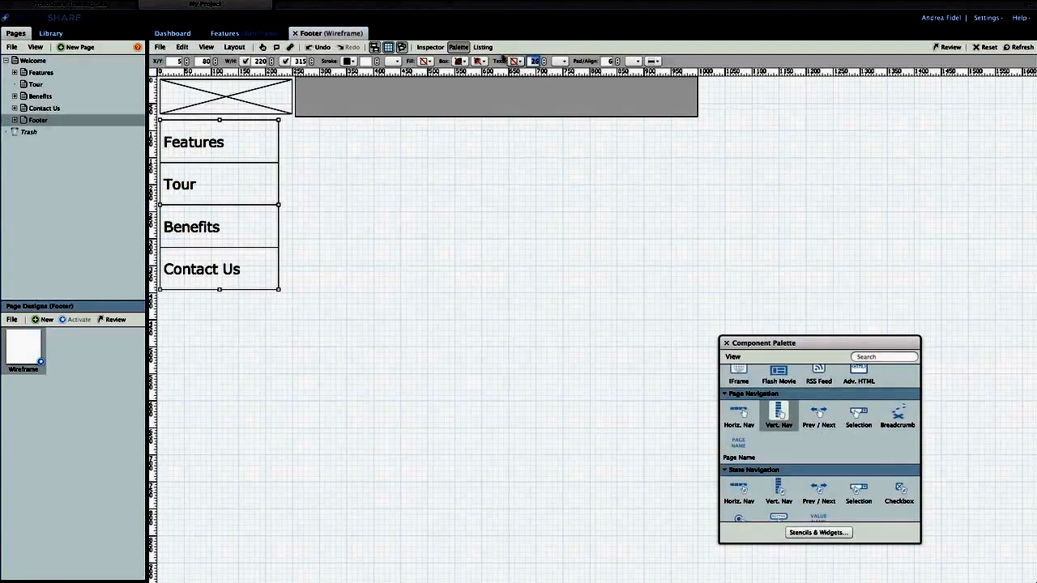
Step: Inspect the vertical navigation's properties, set its starting page to Footer and hide the starting page
left_click(441, 51)
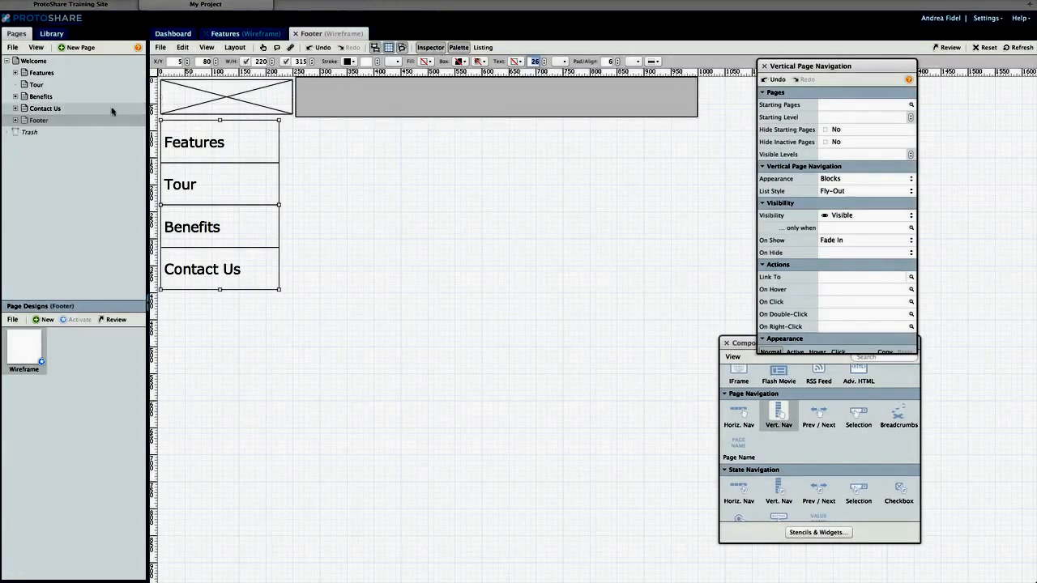
left_click_drag(50, 121, 835, 107)
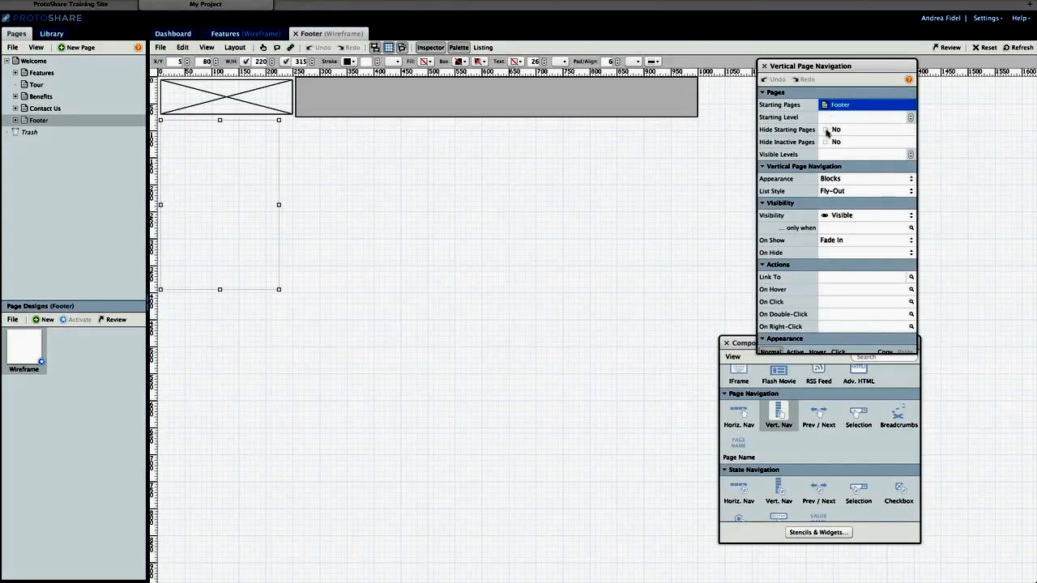
left_click(826, 130)
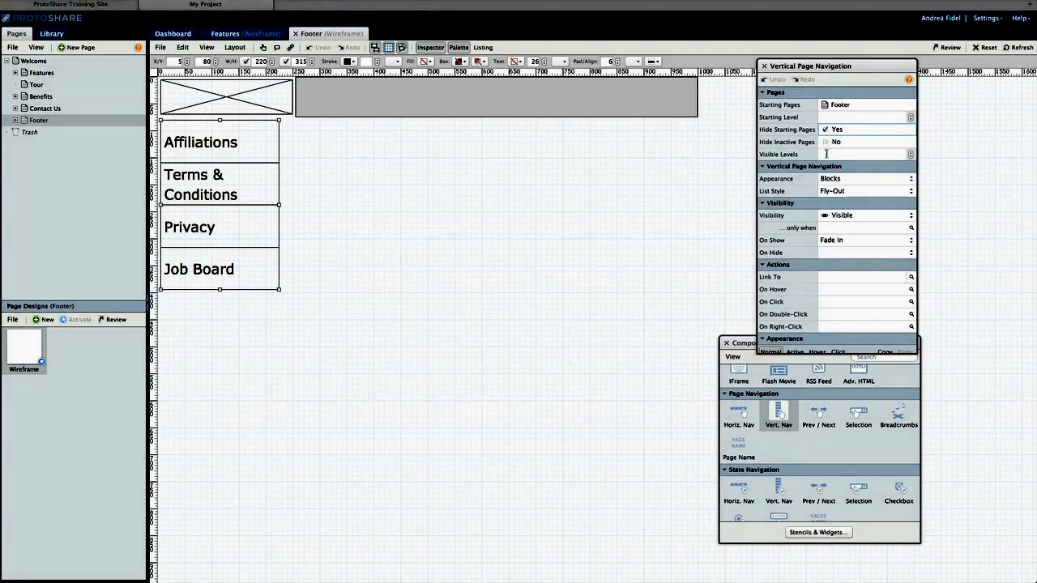
Step: Give the vertical navigation a black fill and near-white text
left_click(426, 61)
left_click(437, 74)
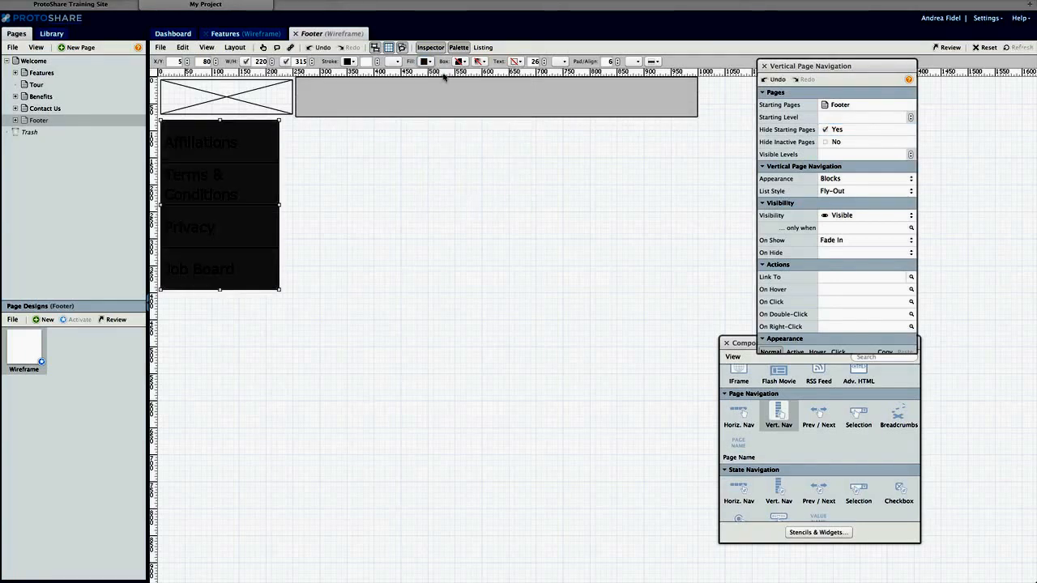
left_click(516, 61)
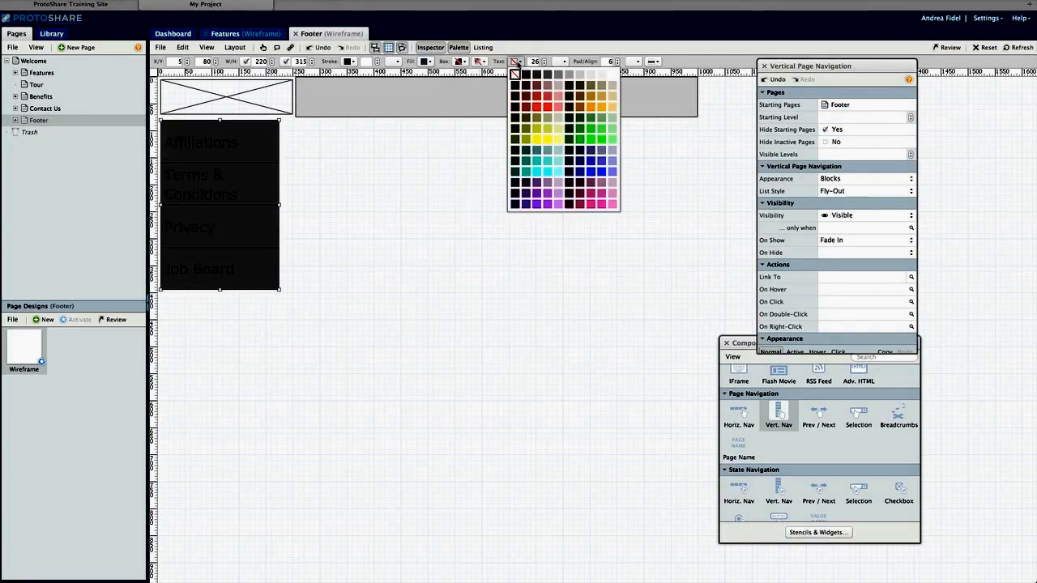
left_click(600, 78)
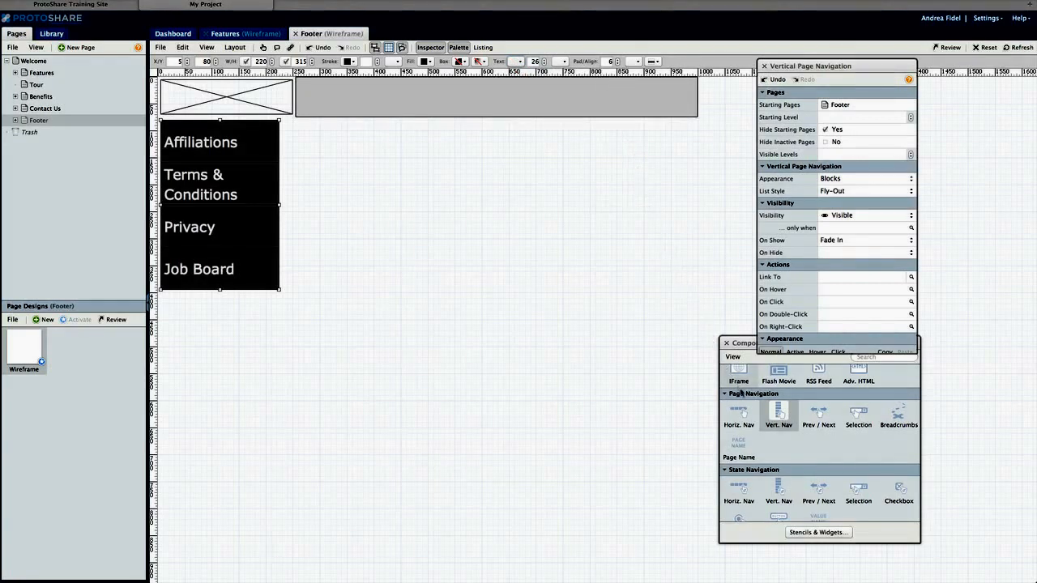
Step: Add a page name component just below the grey box and a text component beneath the page name
left_click_drag(738, 444, 319, 132)
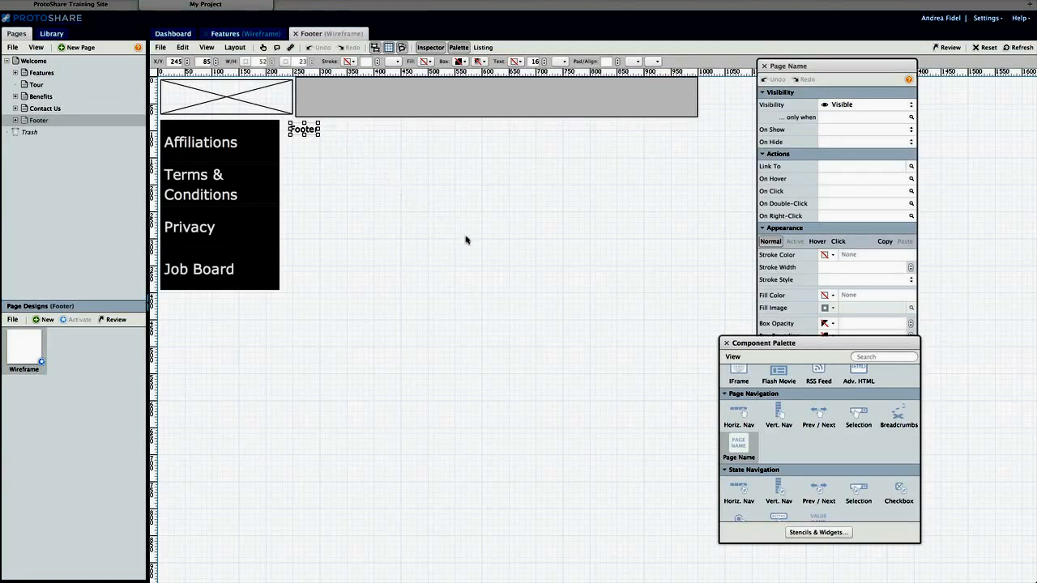
scroll(738, 397, "up", 3)
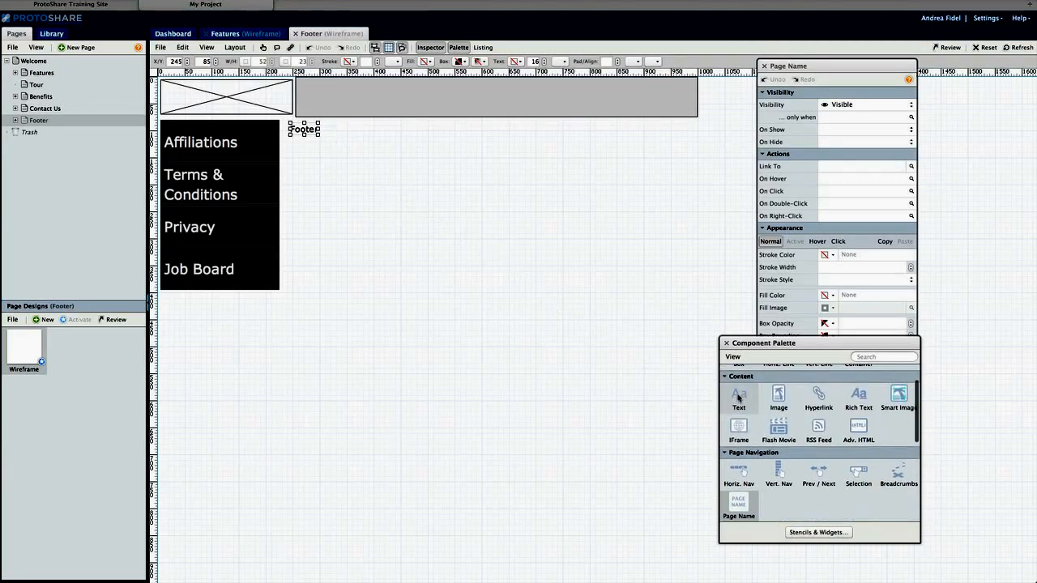
left_click_drag(738, 397, 318, 156)
Step: Replace the placeholder text with a person's name followed by "You have to be hovering when you hit escape." and widen the component to about 755
left_click(812, 104)
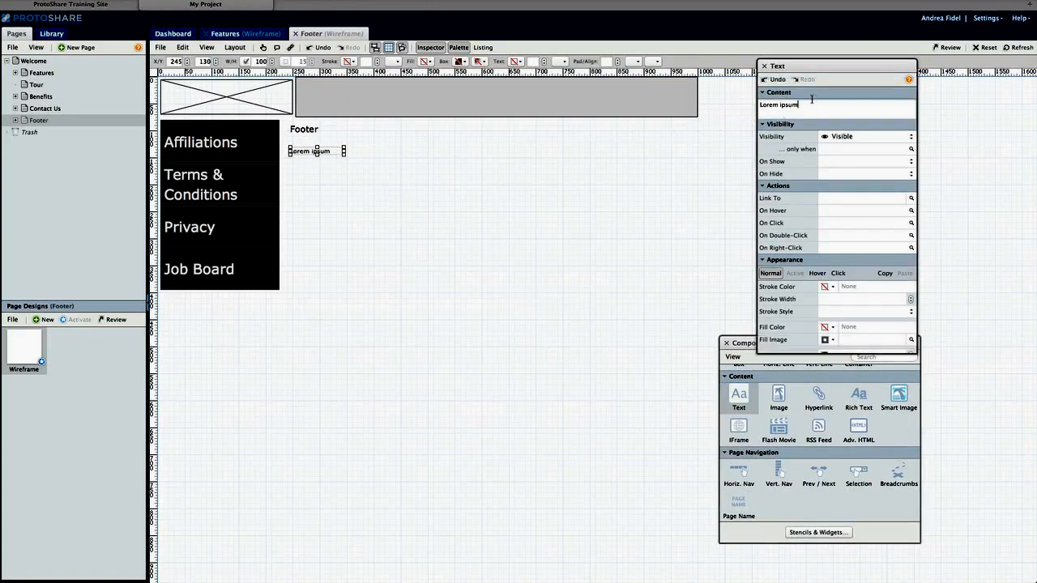
left_click_drag(805, 102, 769, 98)
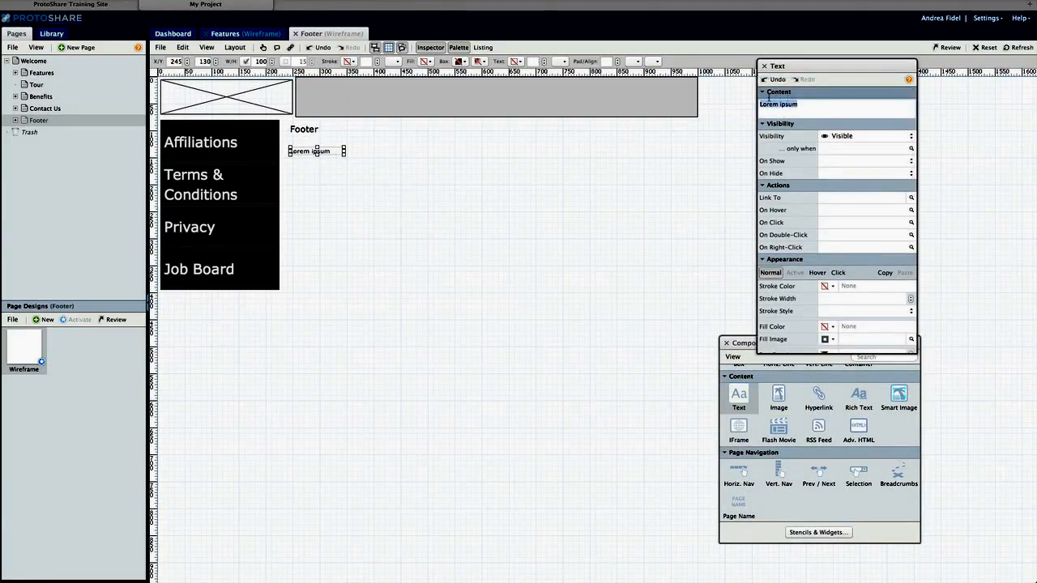
type("Andrew M.\tYou have to be hovering when you hit escape.")
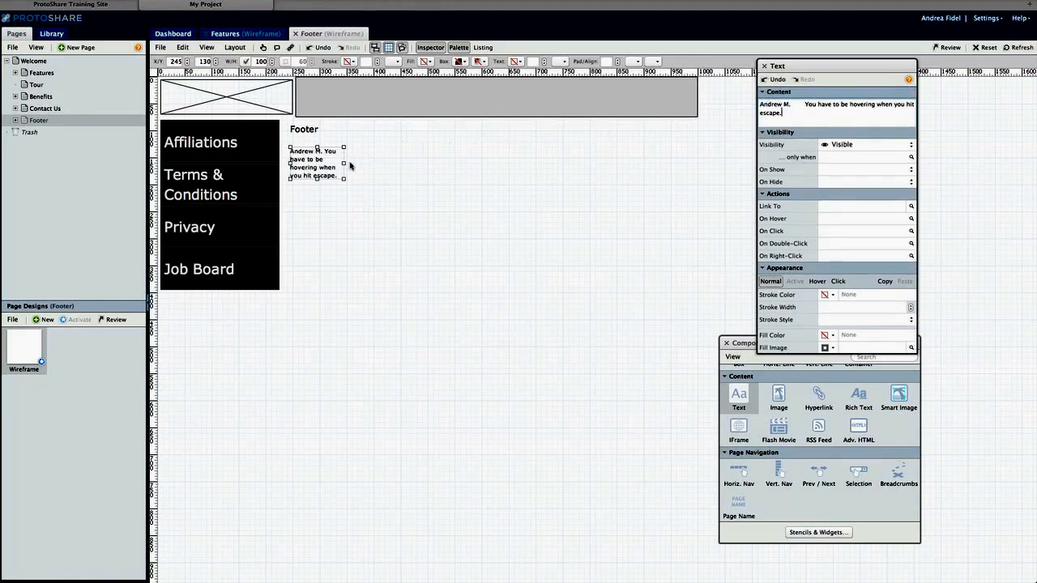
left_click_drag(350, 166, 698, 173)
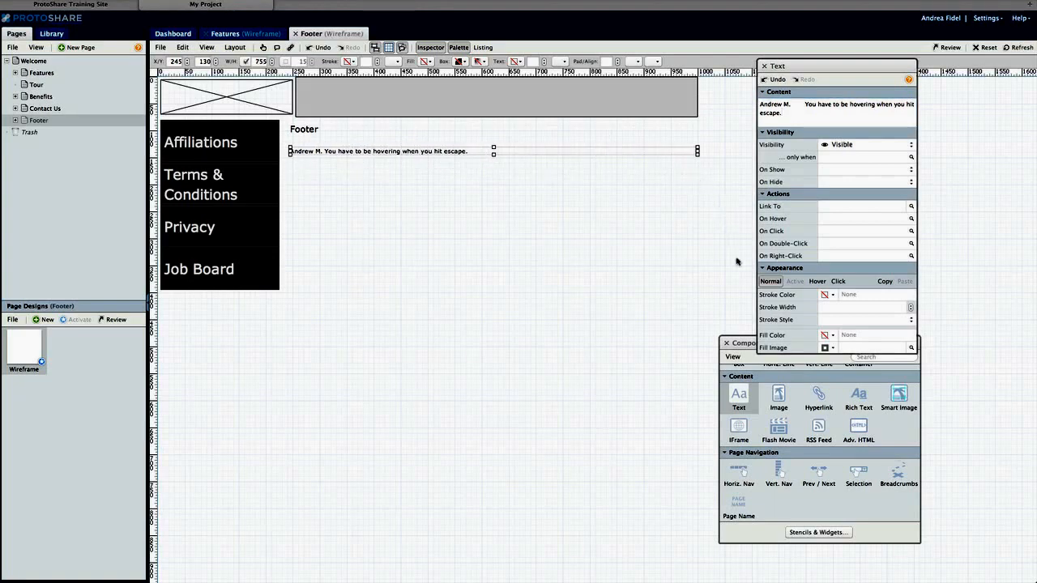
Step: Add a rich text component on the canvas below the text line
left_click(743, 343)
left_click_drag(859, 397, 397, 247)
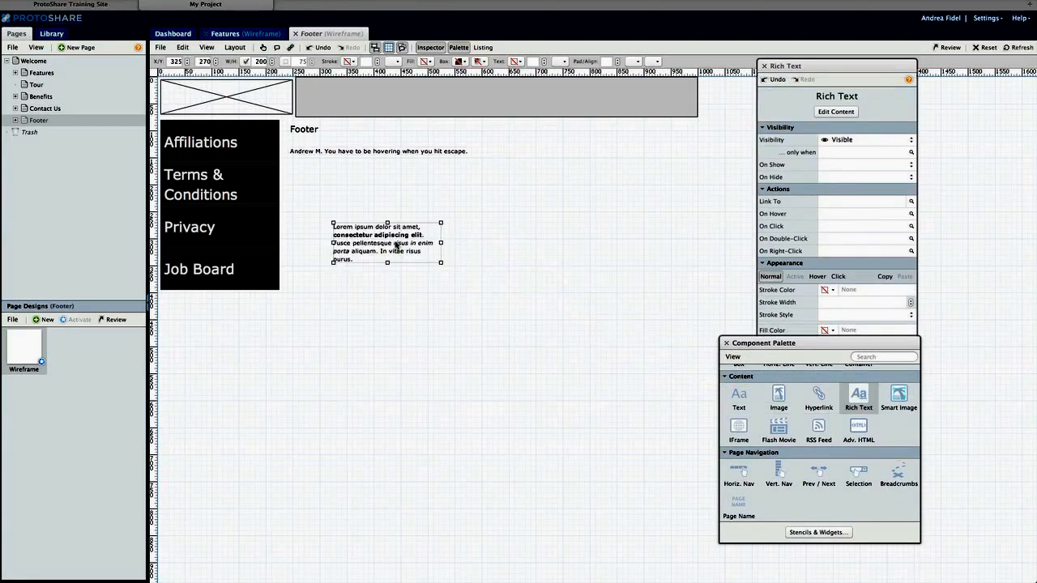
Step: Try recolouring the rich text brown and setting the bold phrase "consectetur adipiscing elit." to font size 18
double_click(396, 246)
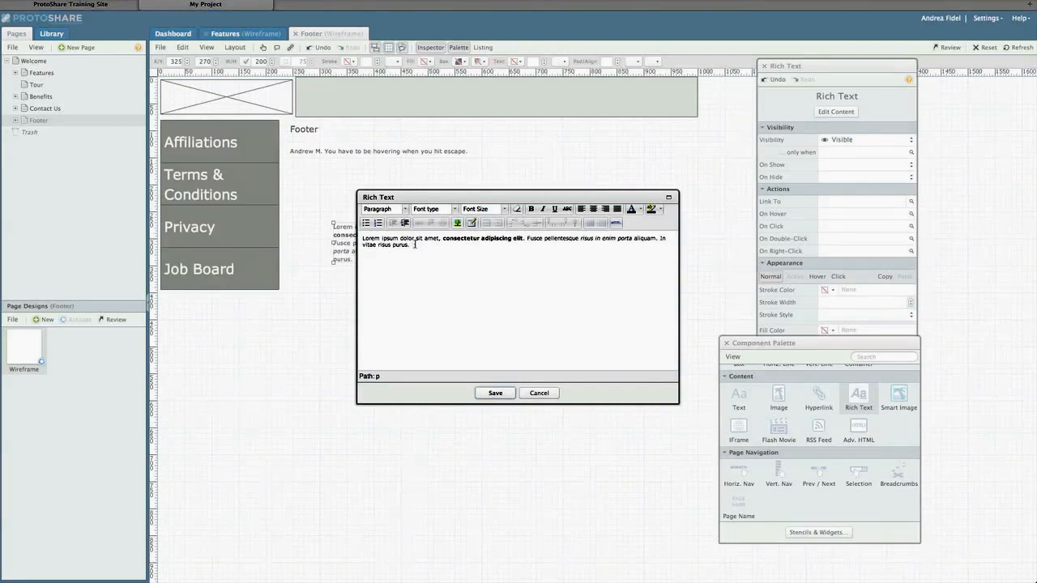
left_click_drag(415, 246, 354, 237)
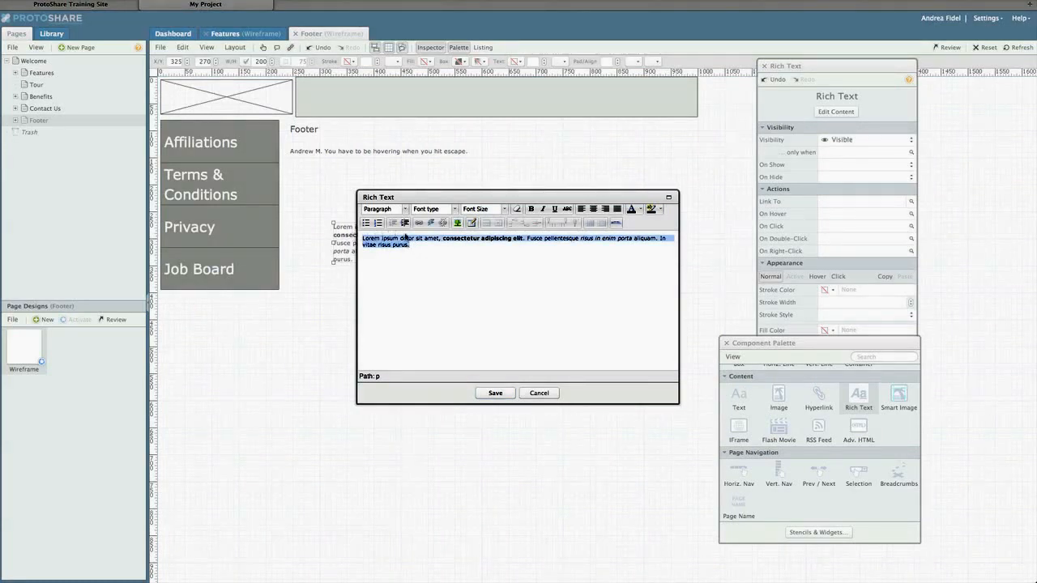
left_click(641, 209)
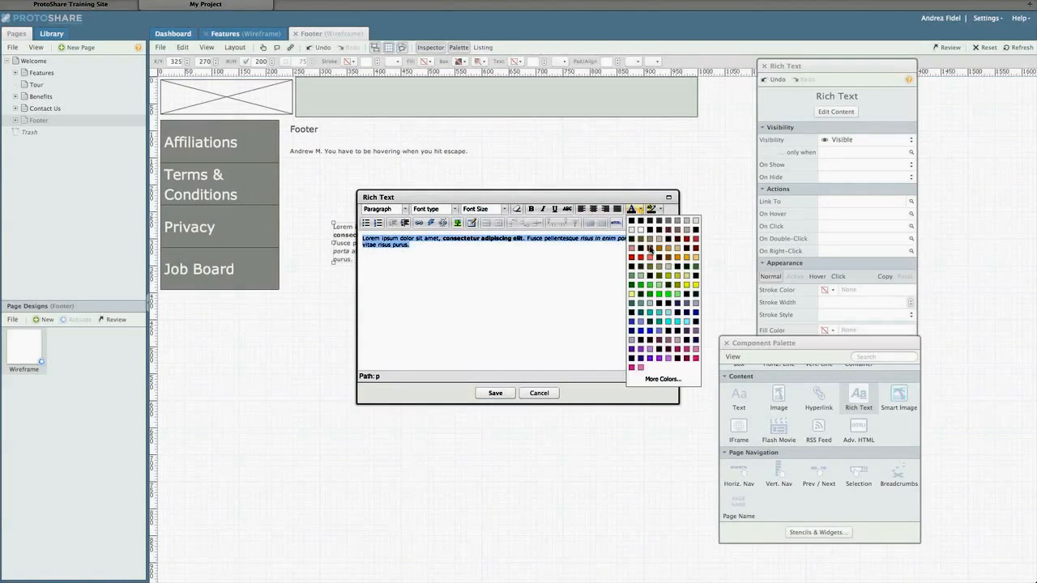
left_click(651, 249)
left_click_drag(527, 238, 443, 238)
left_click(493, 209)
left_click(485, 293)
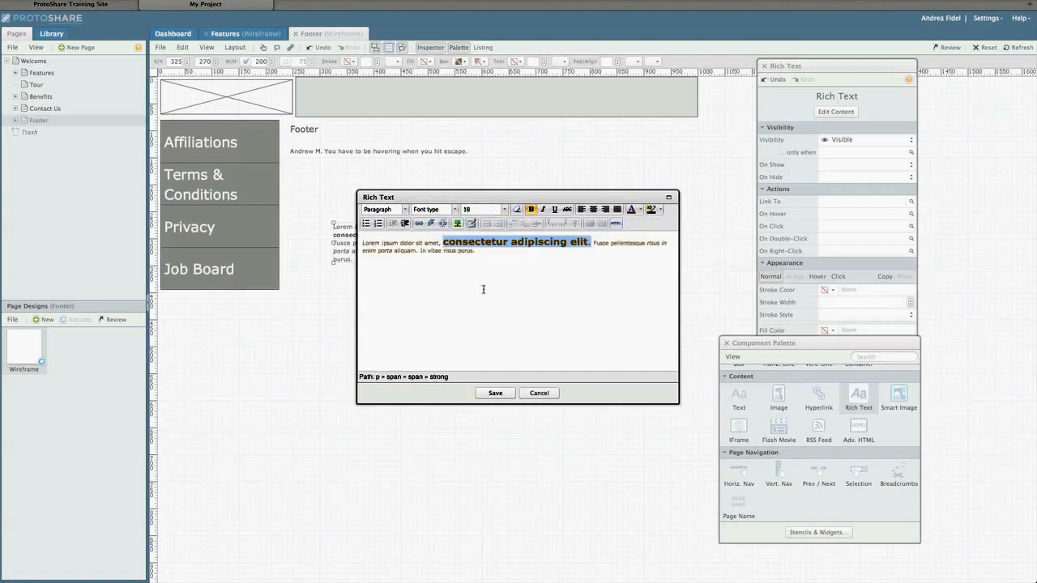
Step: Try adding the same message line below the rich text paragraph, and discard the rich text edits
left_click(519, 256)
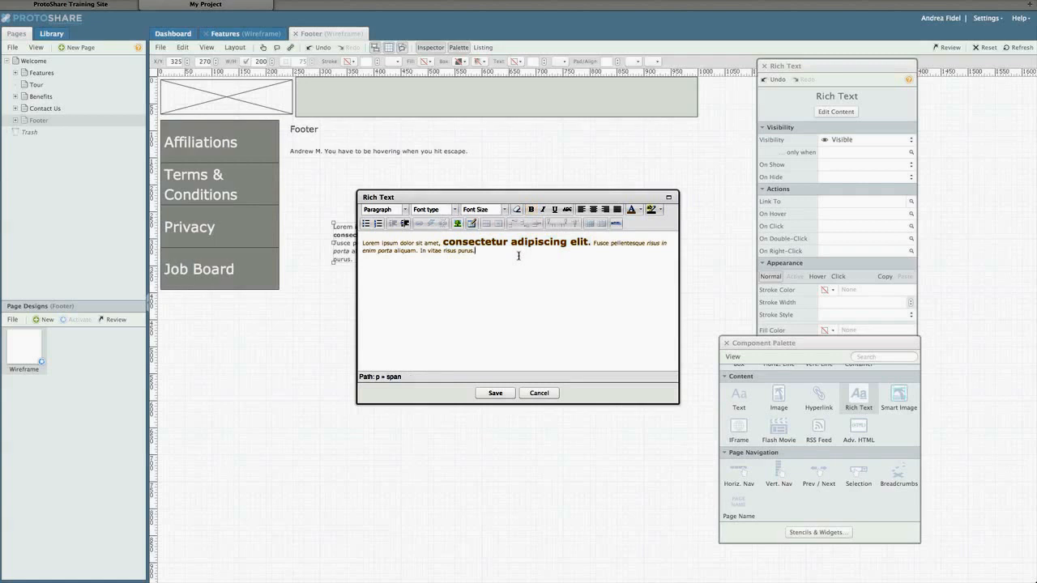
type("Andrew M. You have to be hovering when you hit escape.")
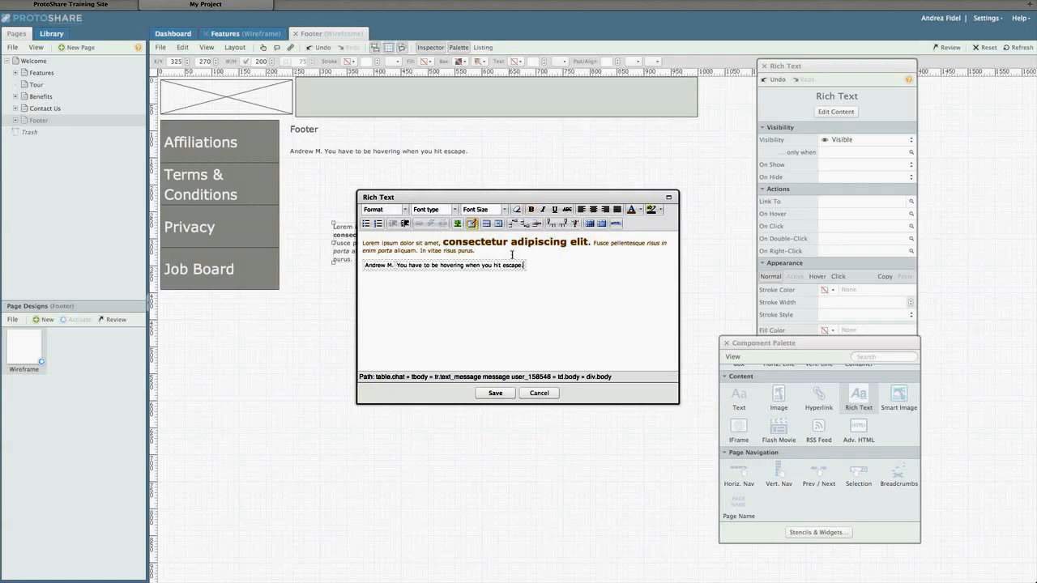
left_click(540, 393)
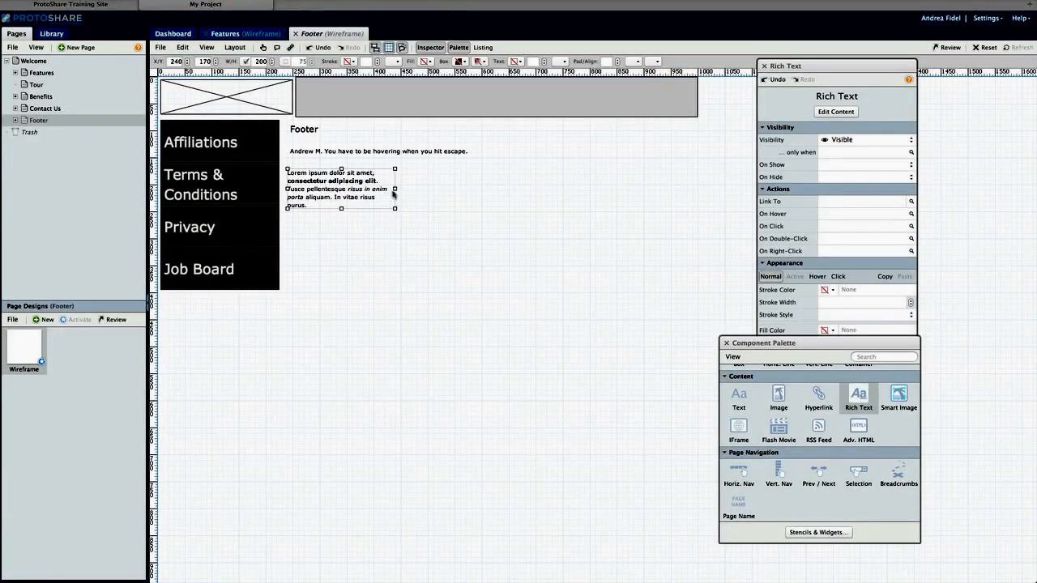
Step: Move the rich text component directly under the text line and widen it to about 445
left_click_drag(394, 195, 527, 195)
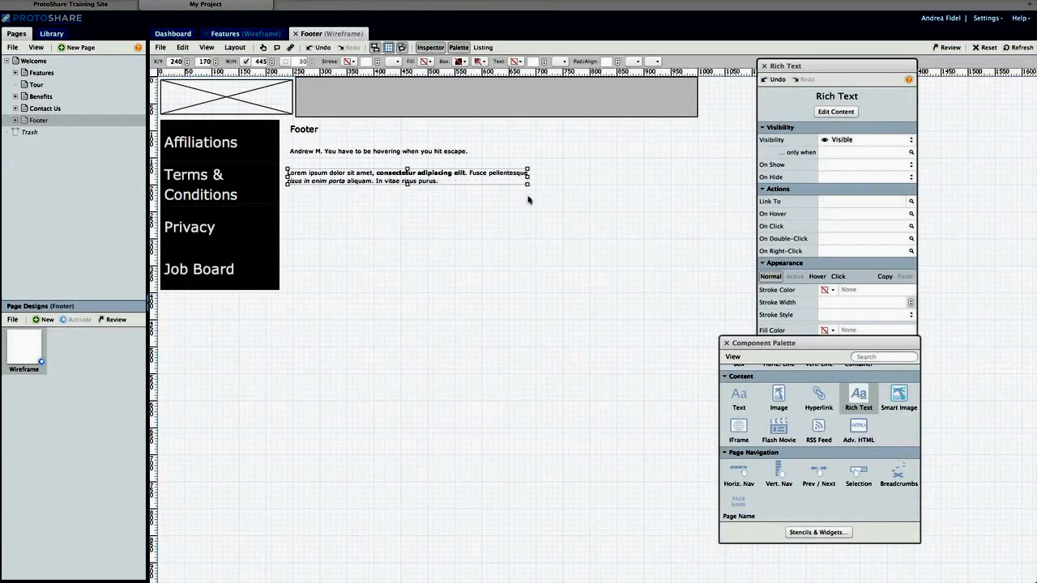
left_click(514, 223)
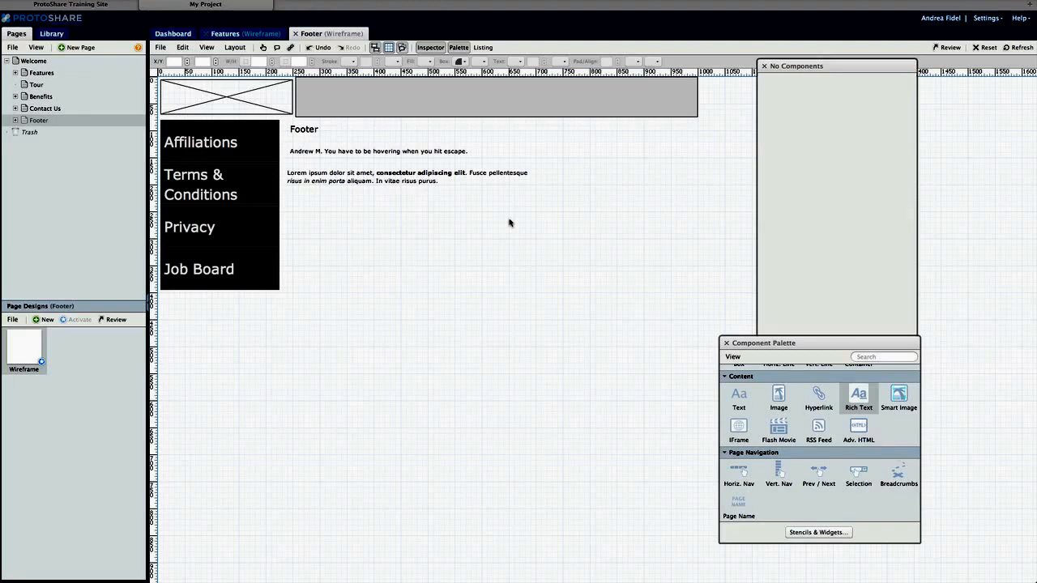
Step: Align the right edges of the page name, text and rich text components
left_click_drag(501, 217, 297, 134)
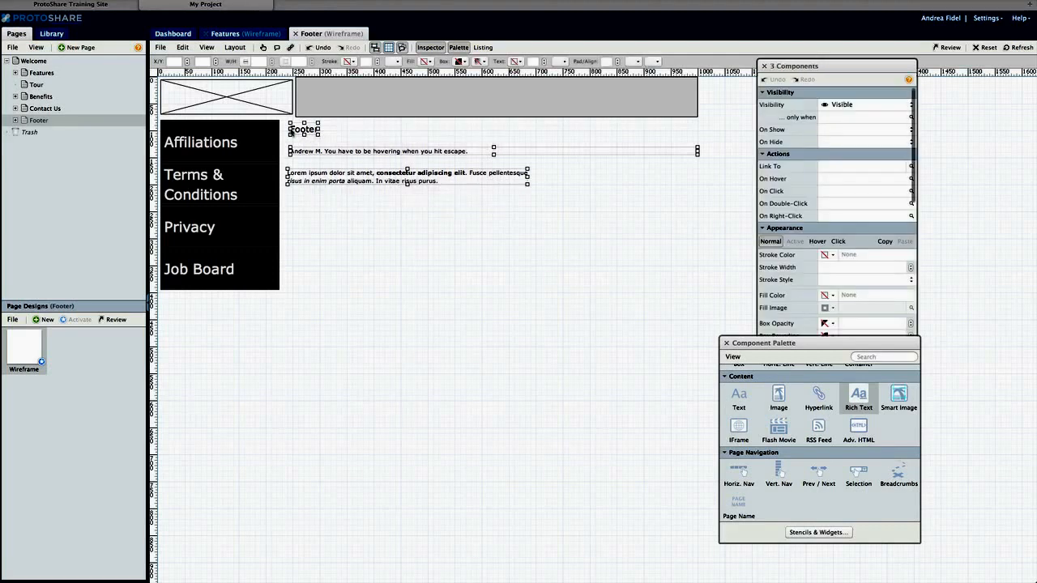
left_click(235, 47)
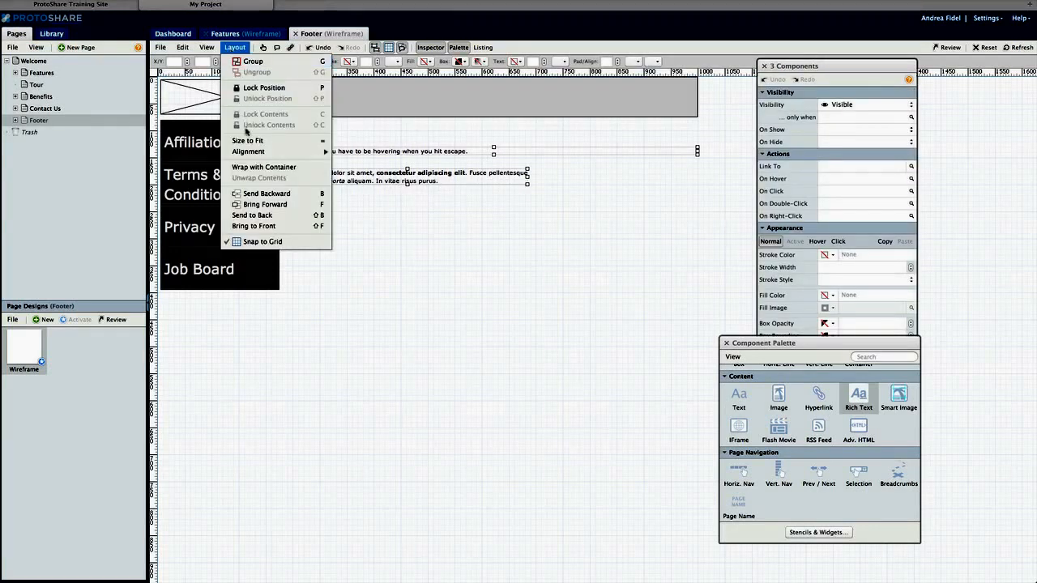
mouse_move(249, 151)
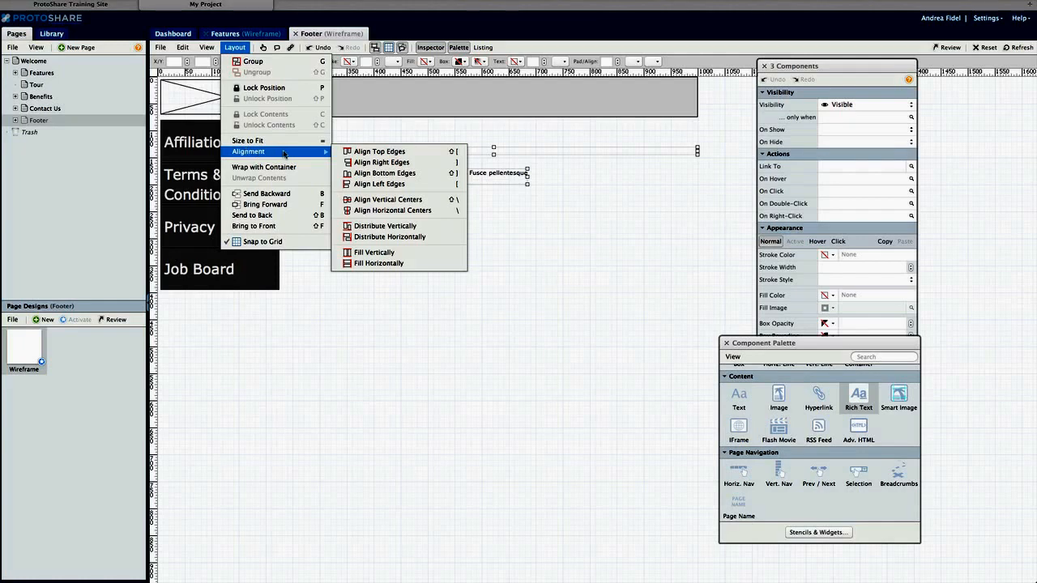
left_click(359, 164)
left_click(497, 220)
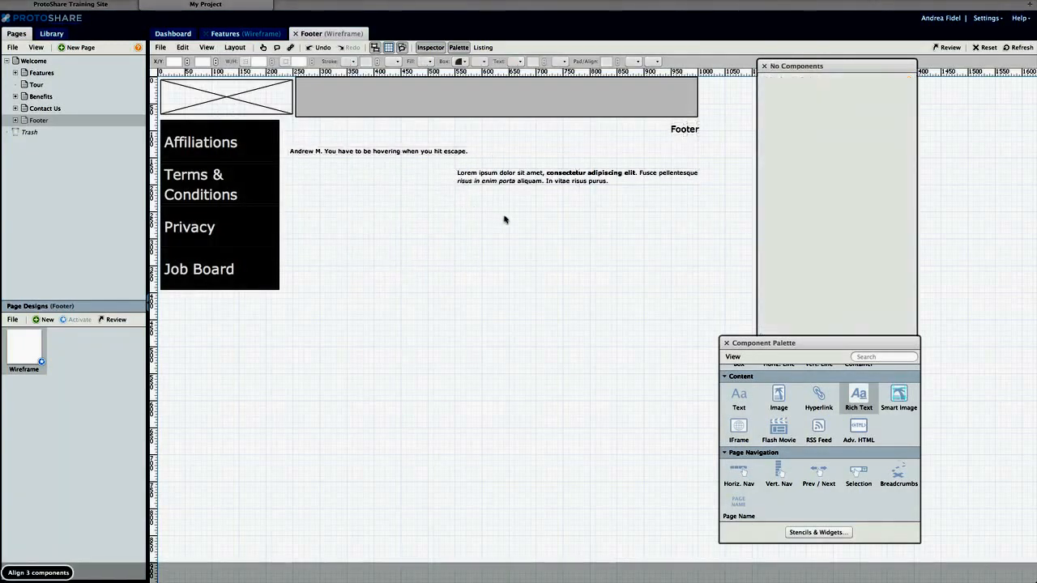
Step: Reselect the page name, text and rich text components and open the layout commands for them
left_click_drag(715, 221, 470, 123)
left_click(235, 47)
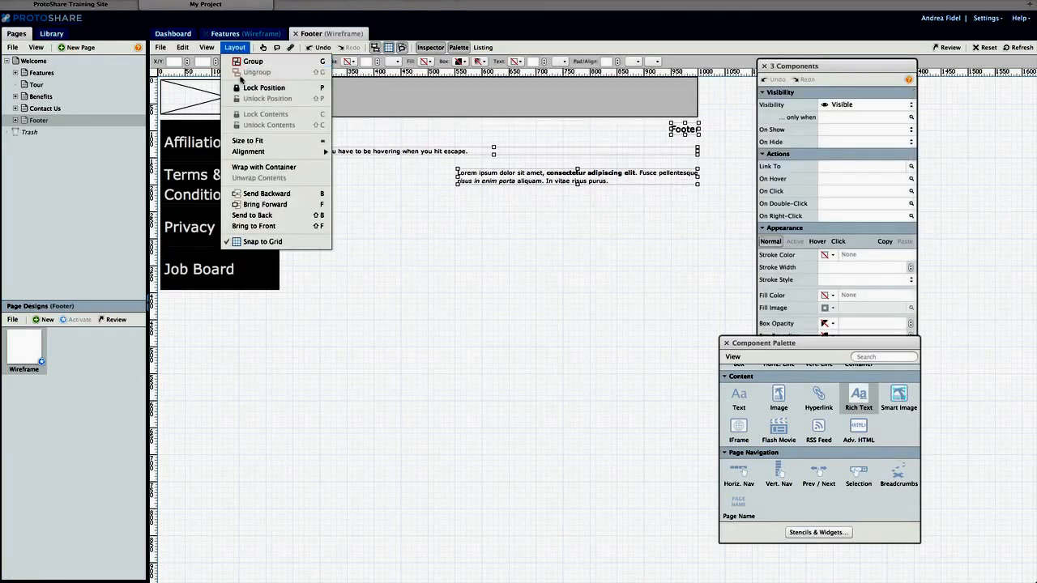